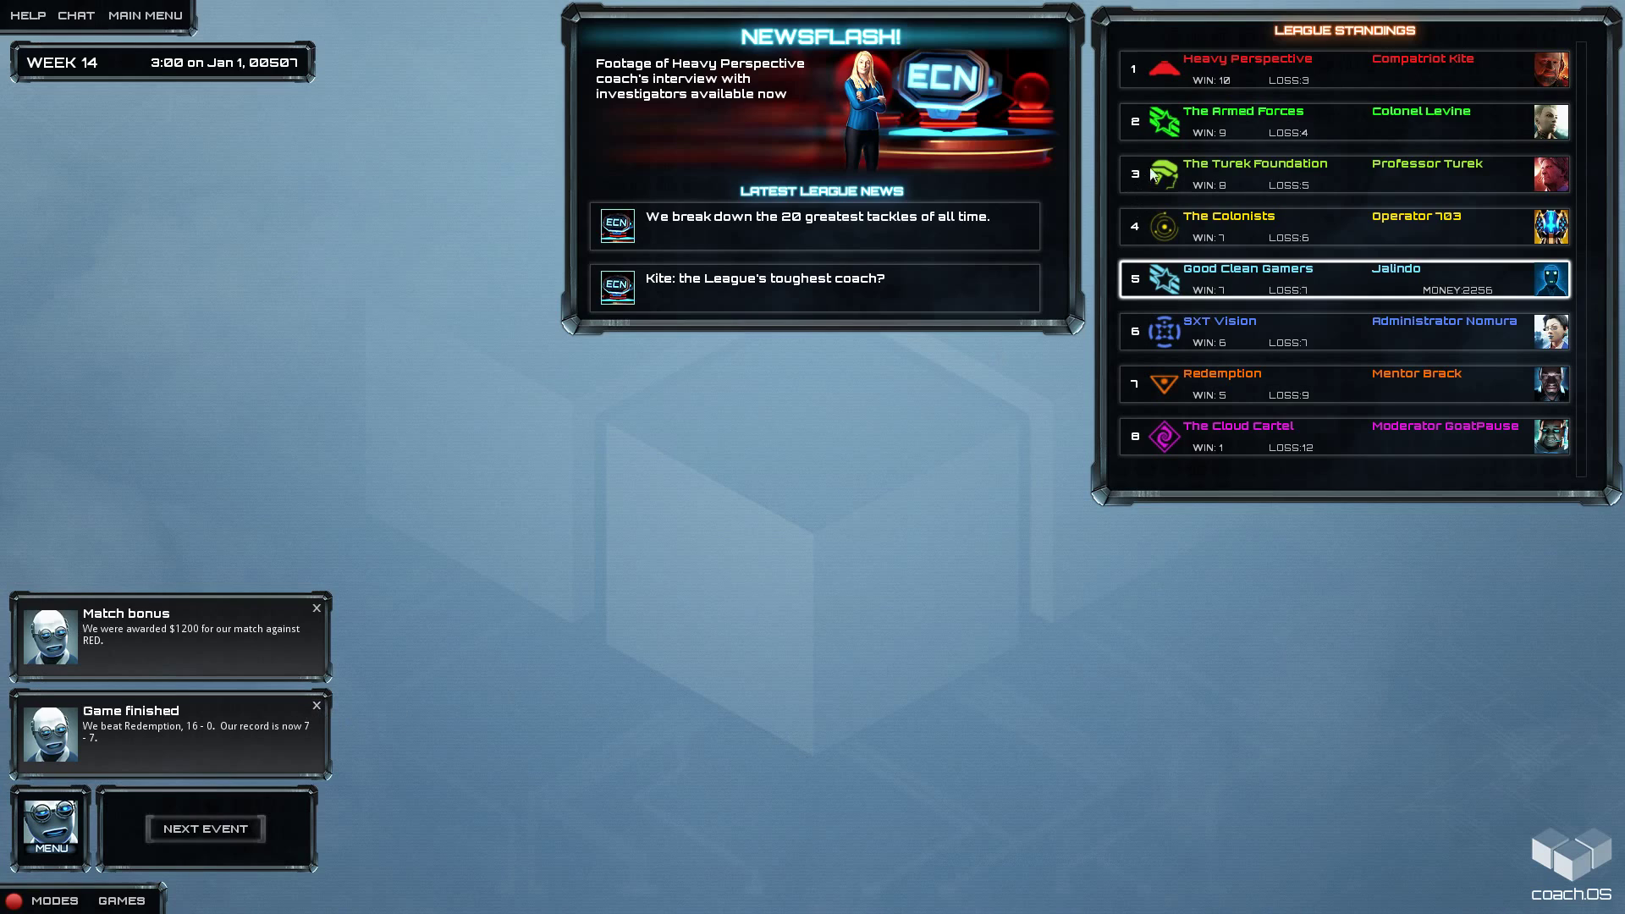
- Dismiss the Game finished and Match bonus notification cards
click(319, 702)
click(317, 707)
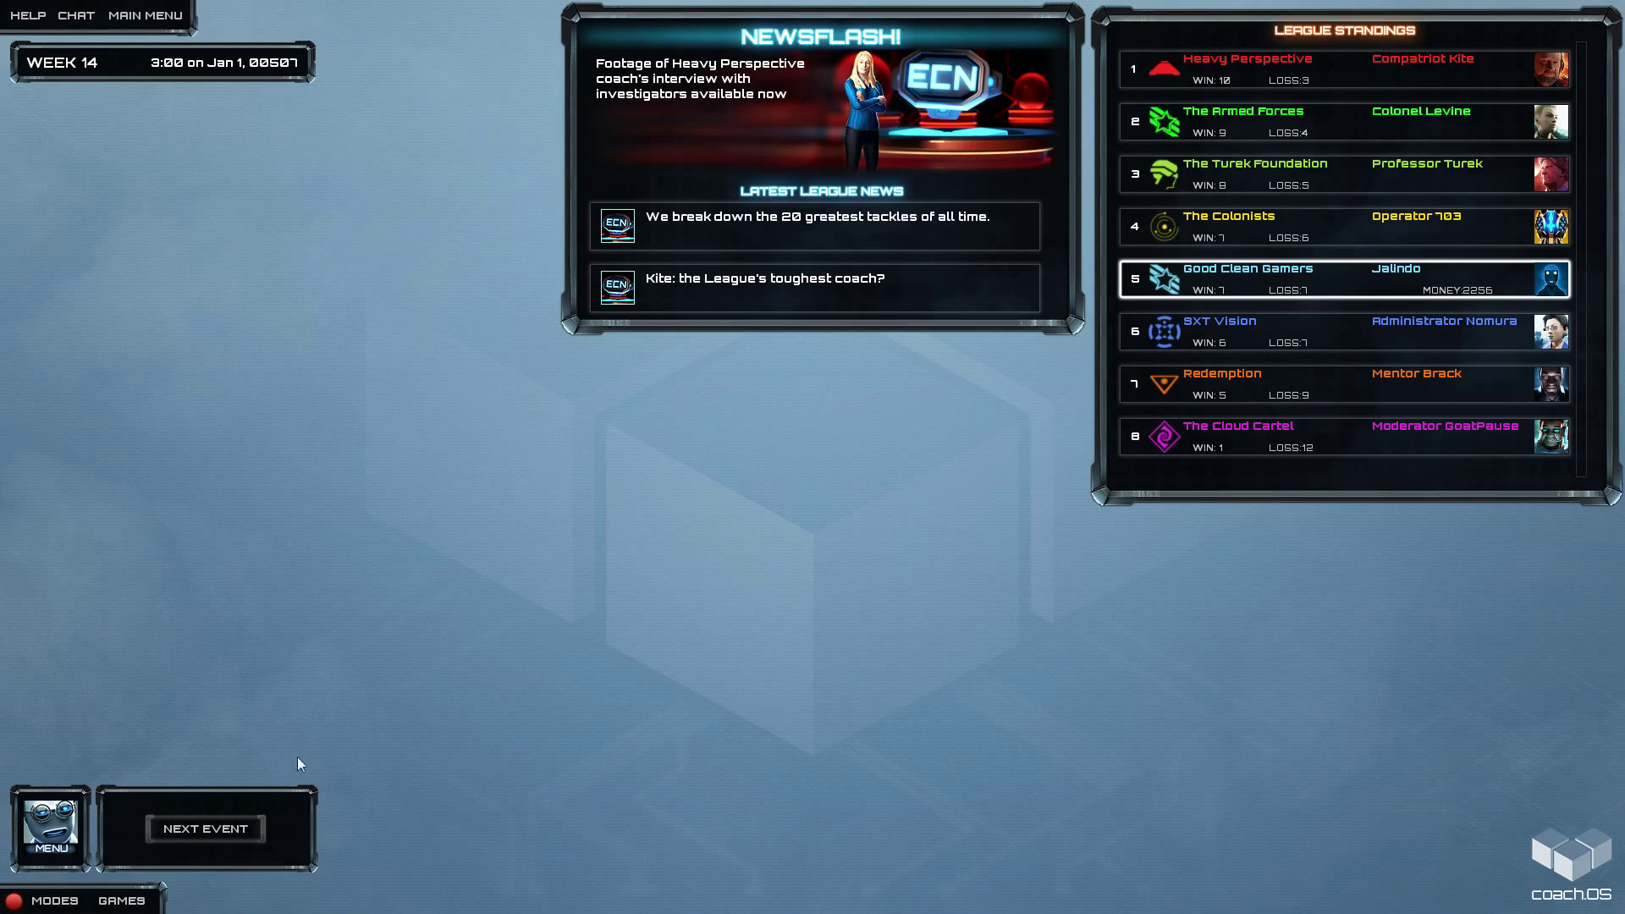
- Advance through the week 14 results, dismiss the Week 14 done card and start week 15
click(217, 834)
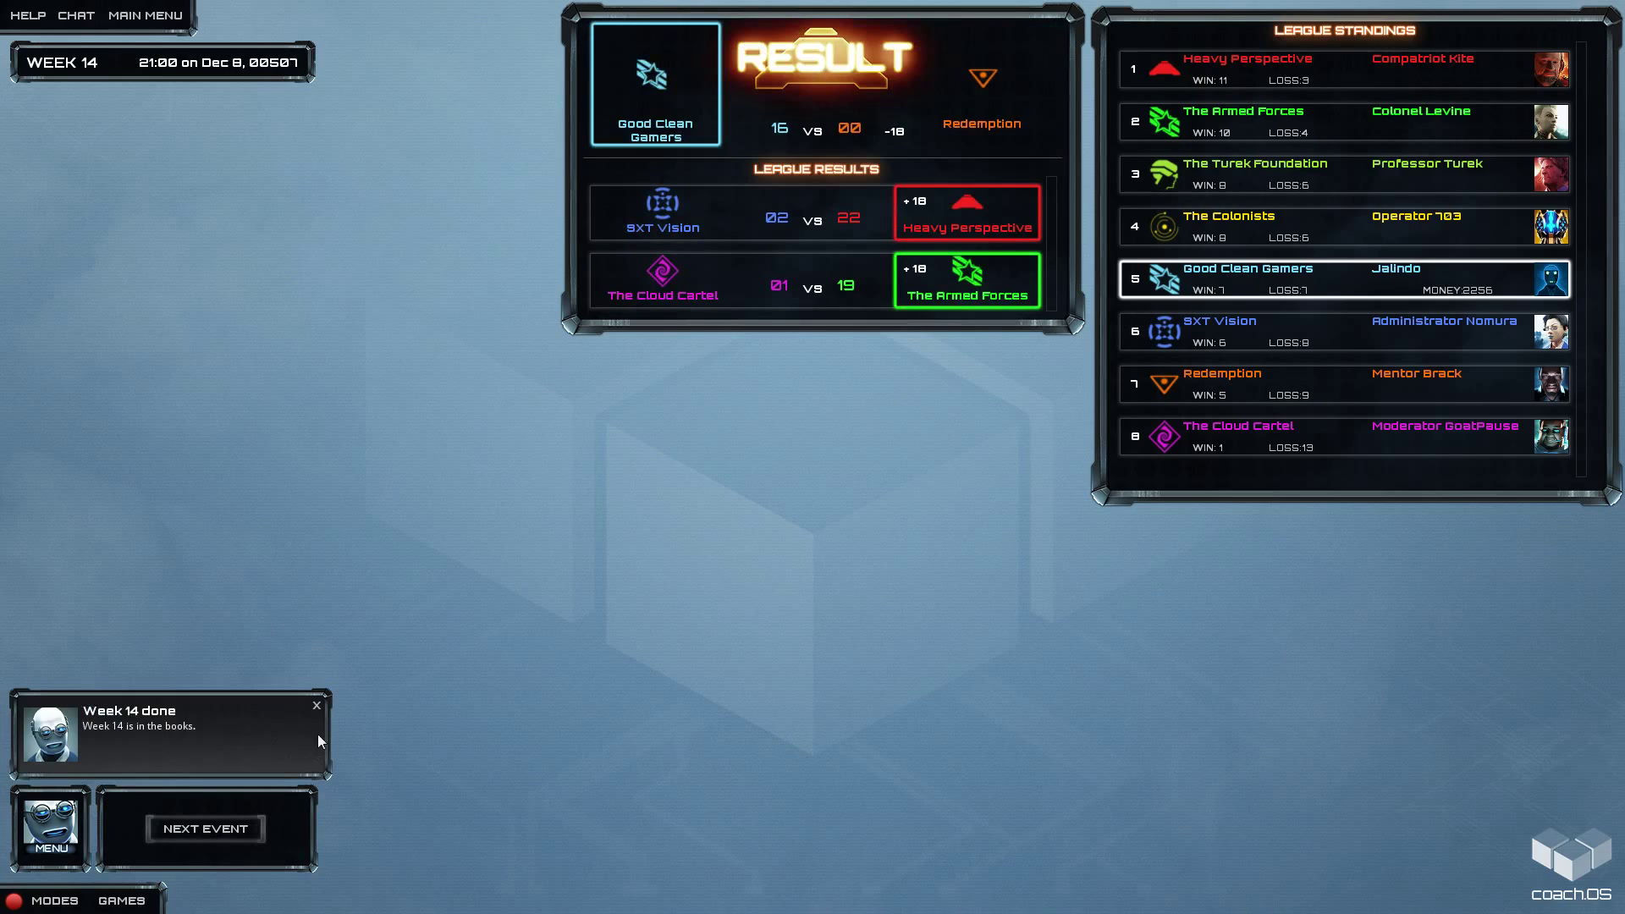
click(319, 705)
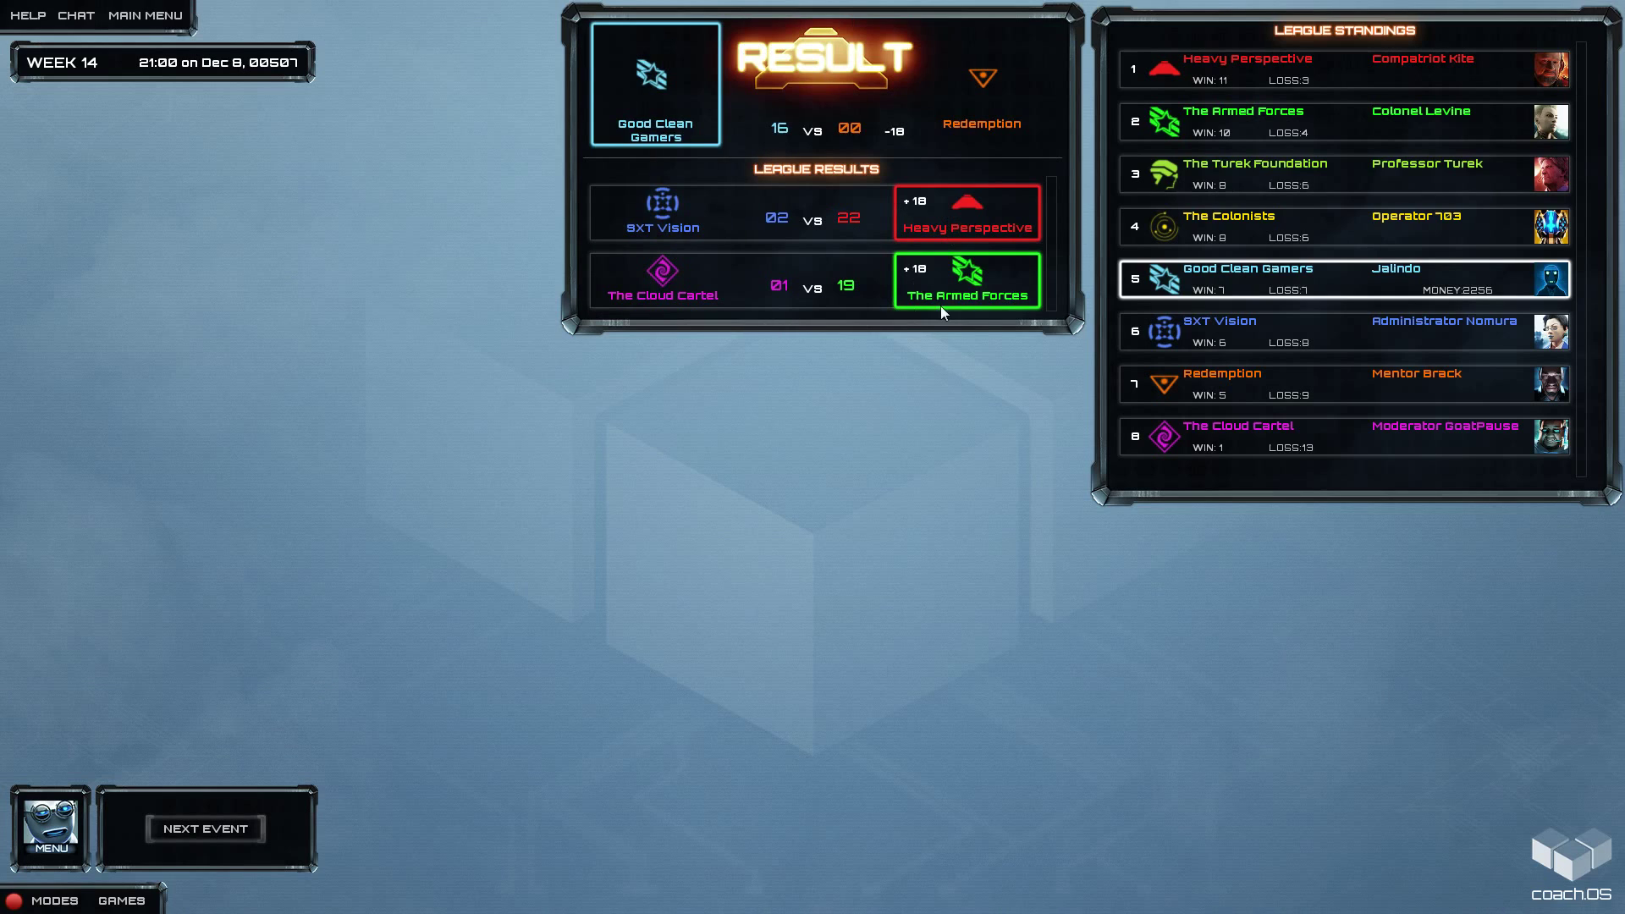
key(space)
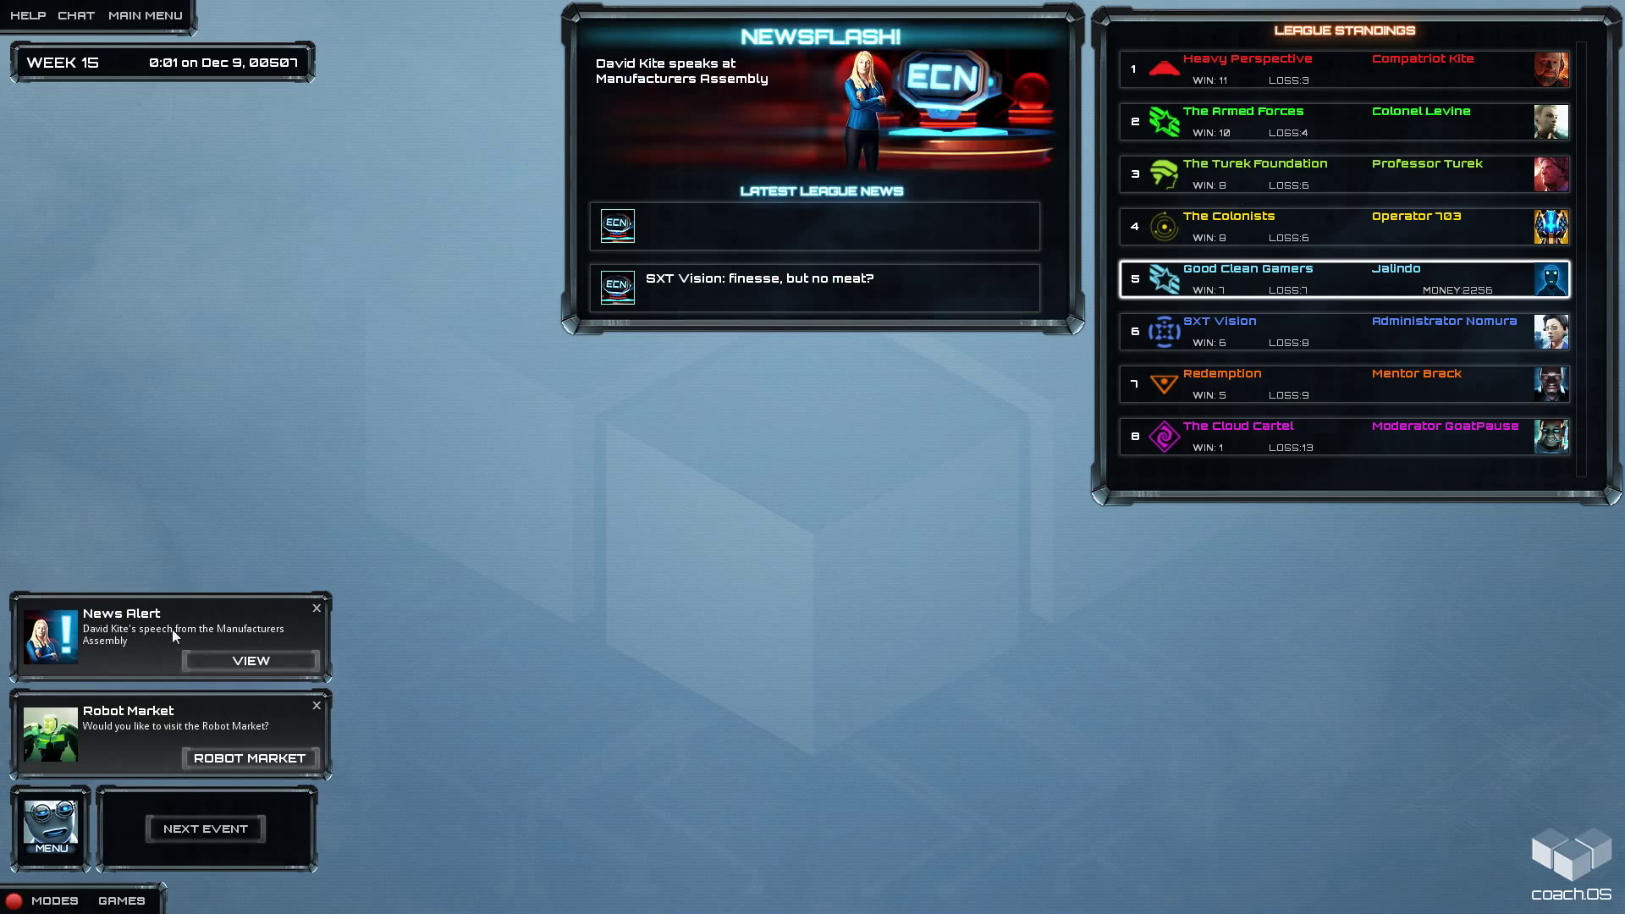
- Read Kite's Manufacturers Assembly speech from the news alert through its final line and close it
click(206, 659)
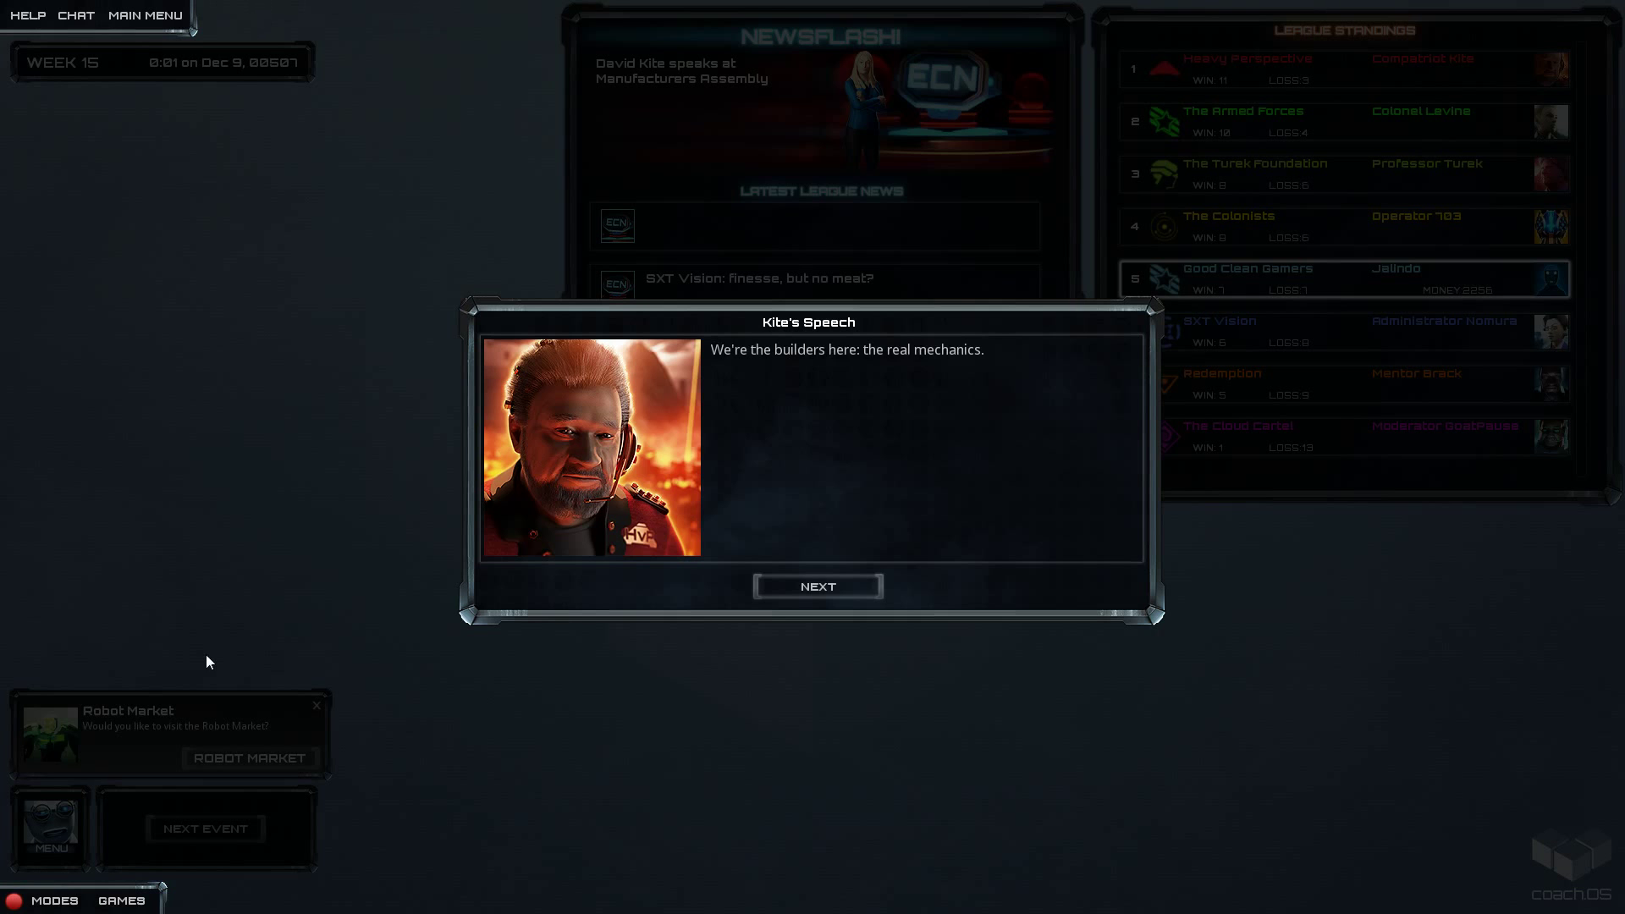
click(834, 588)
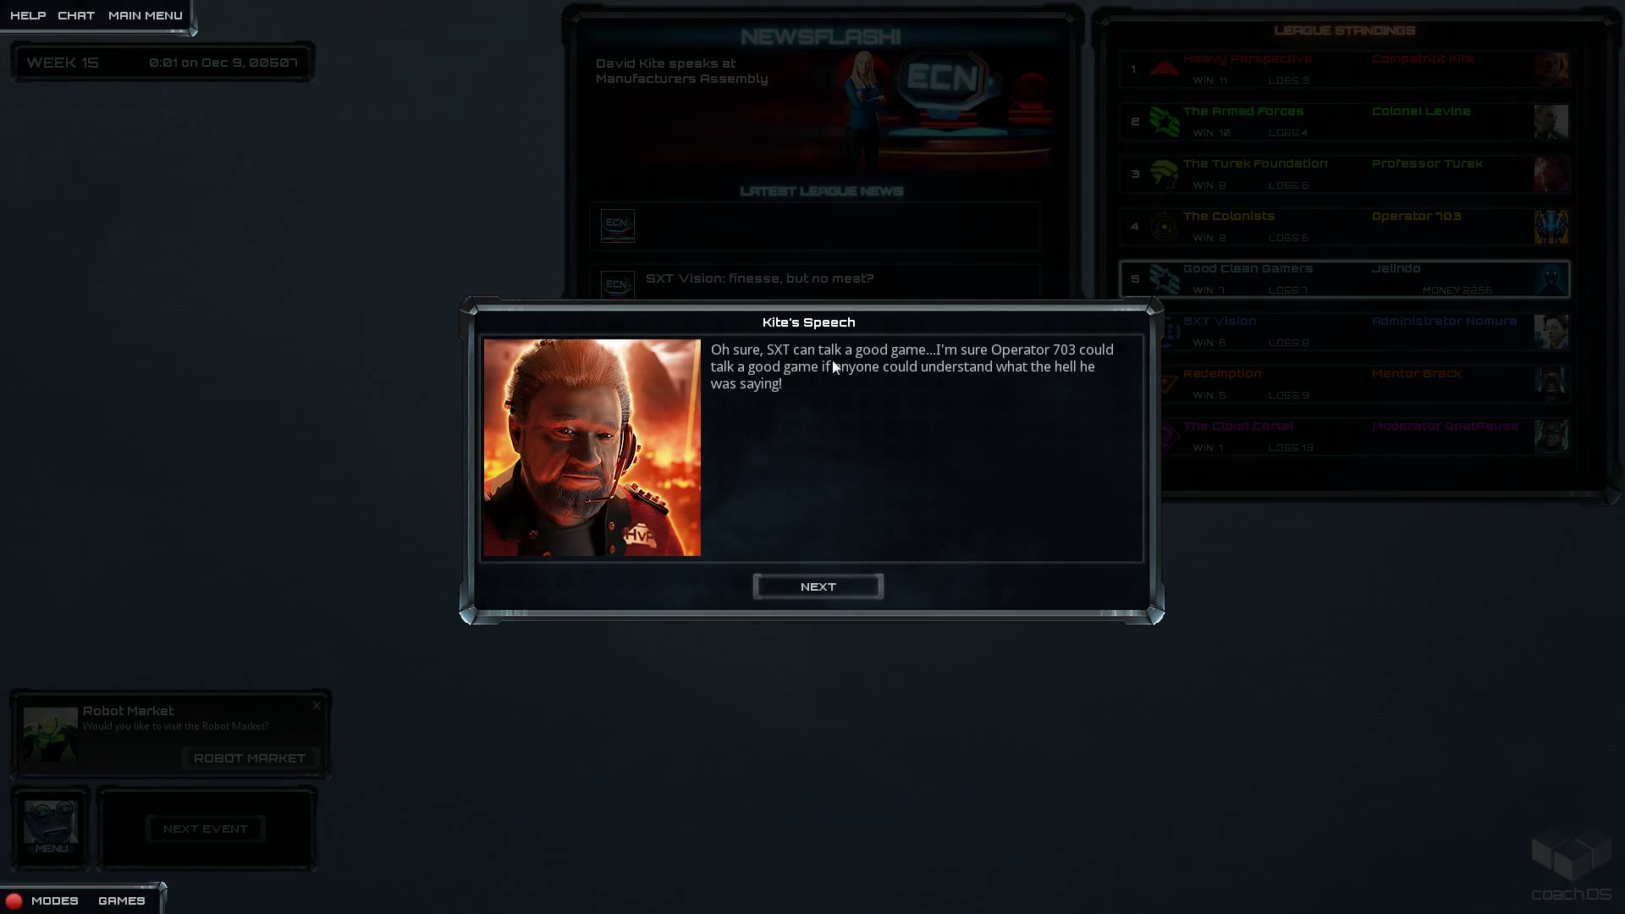
click(822, 586)
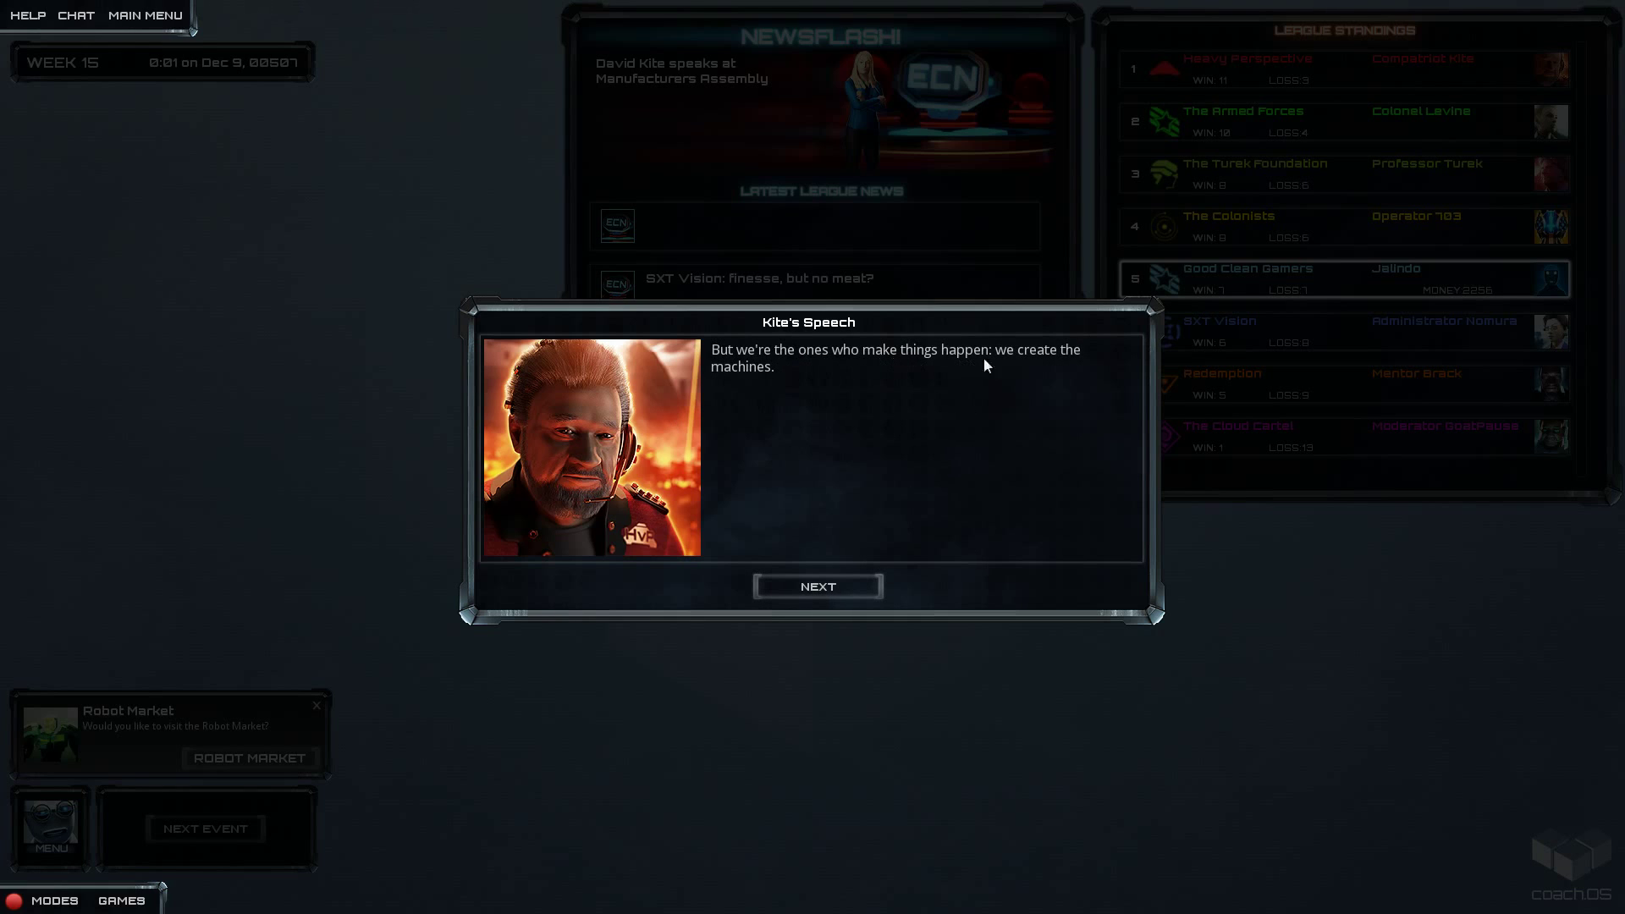
click(812, 589)
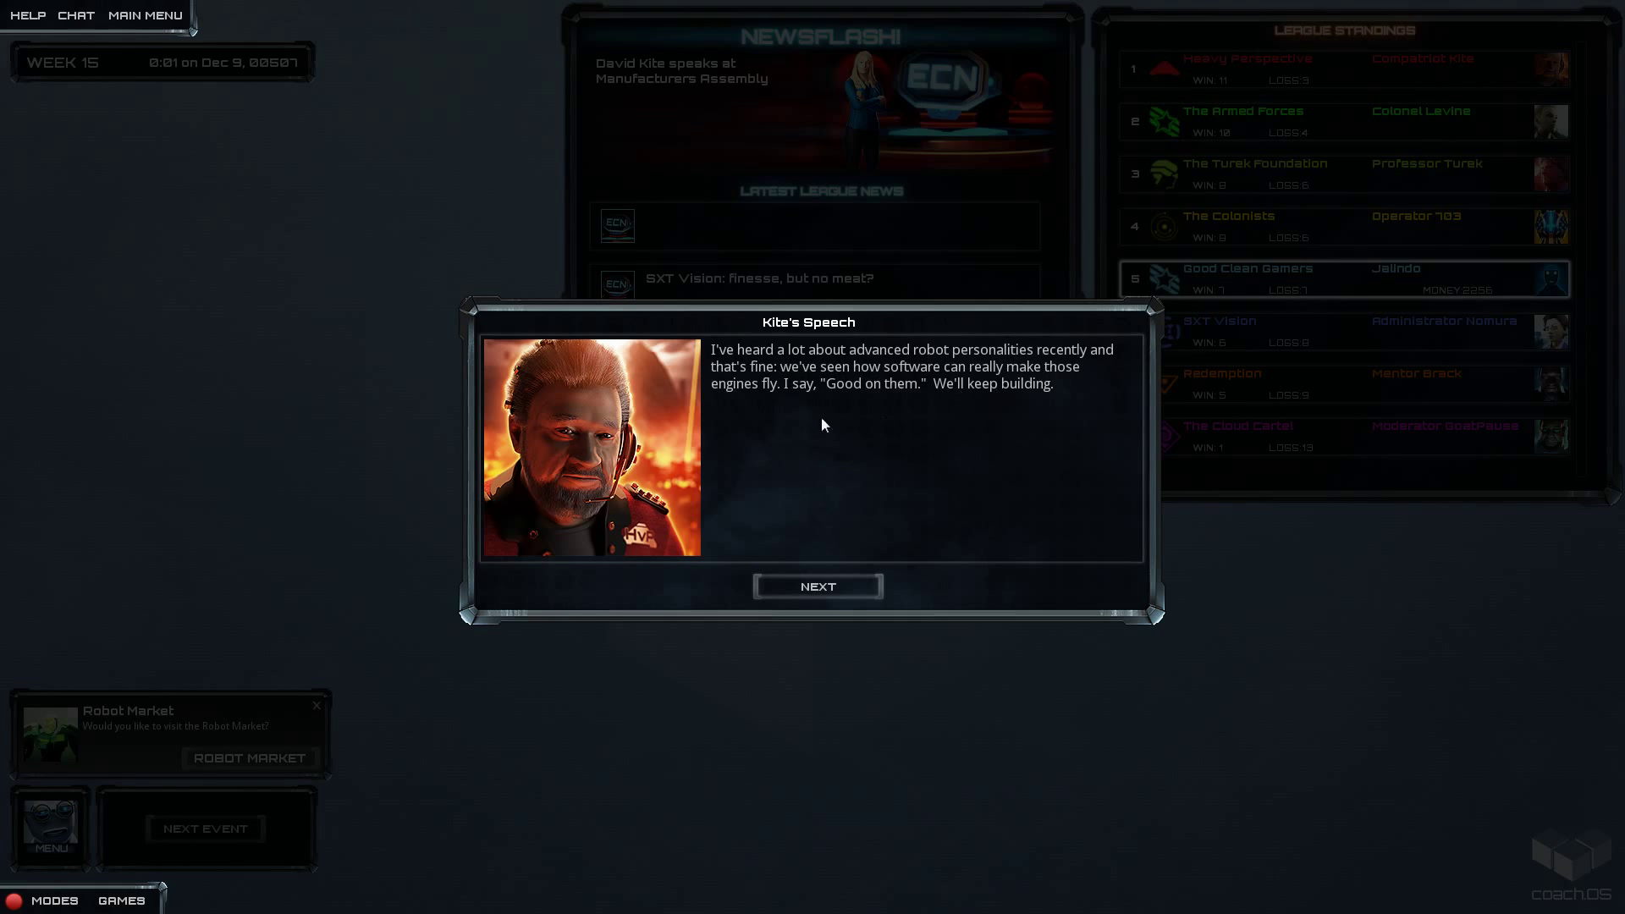
click(848, 587)
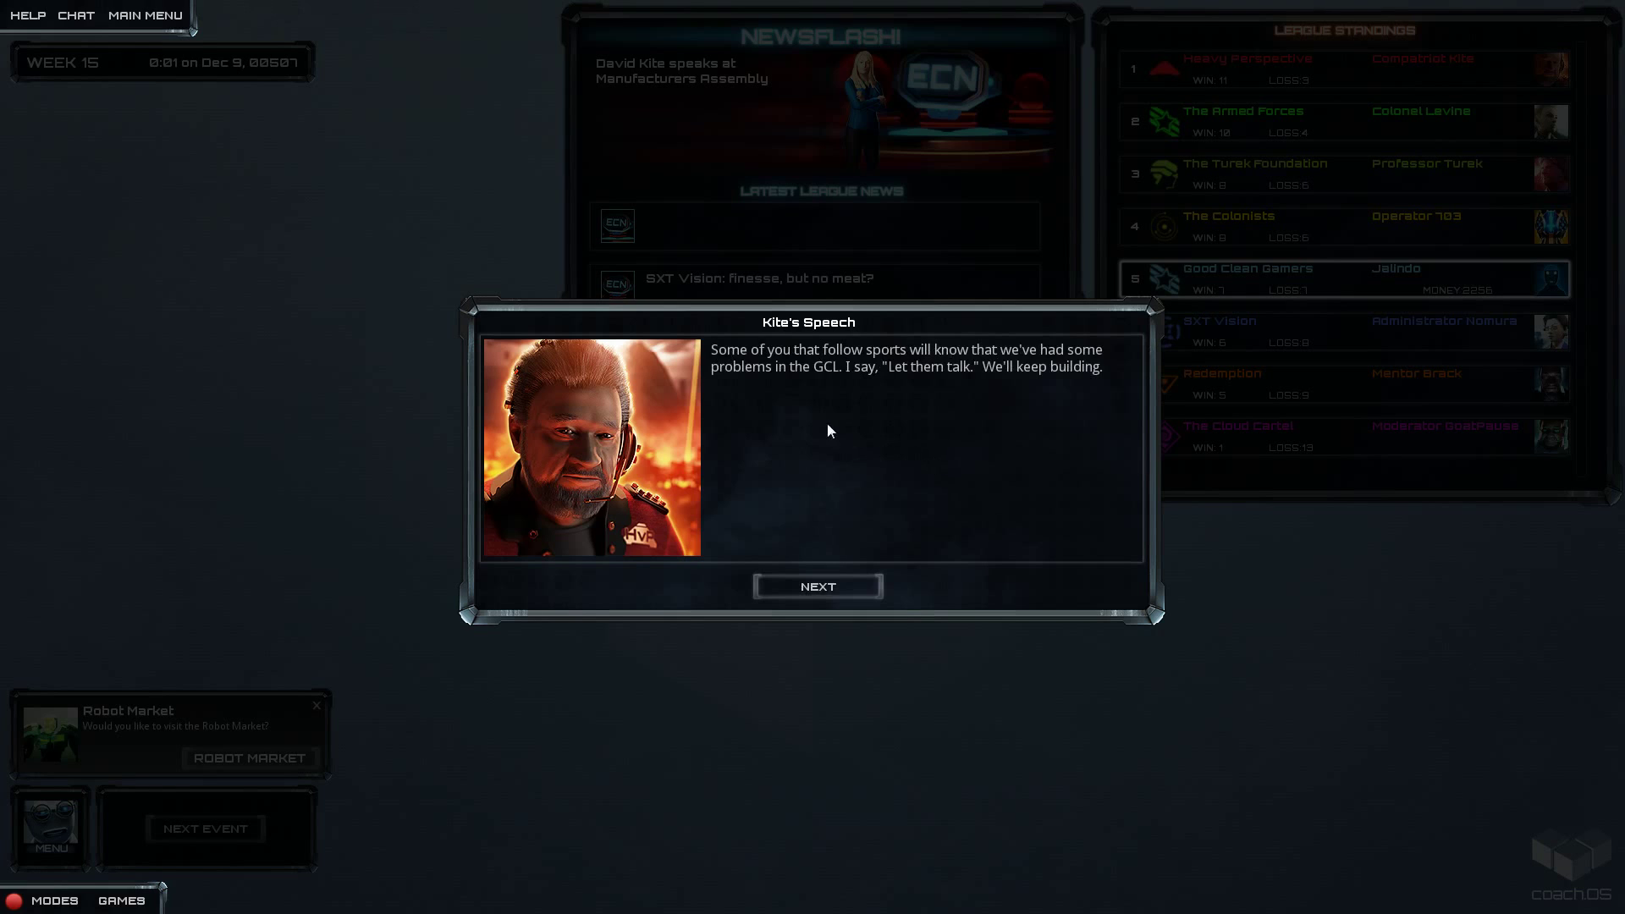
click(828, 593)
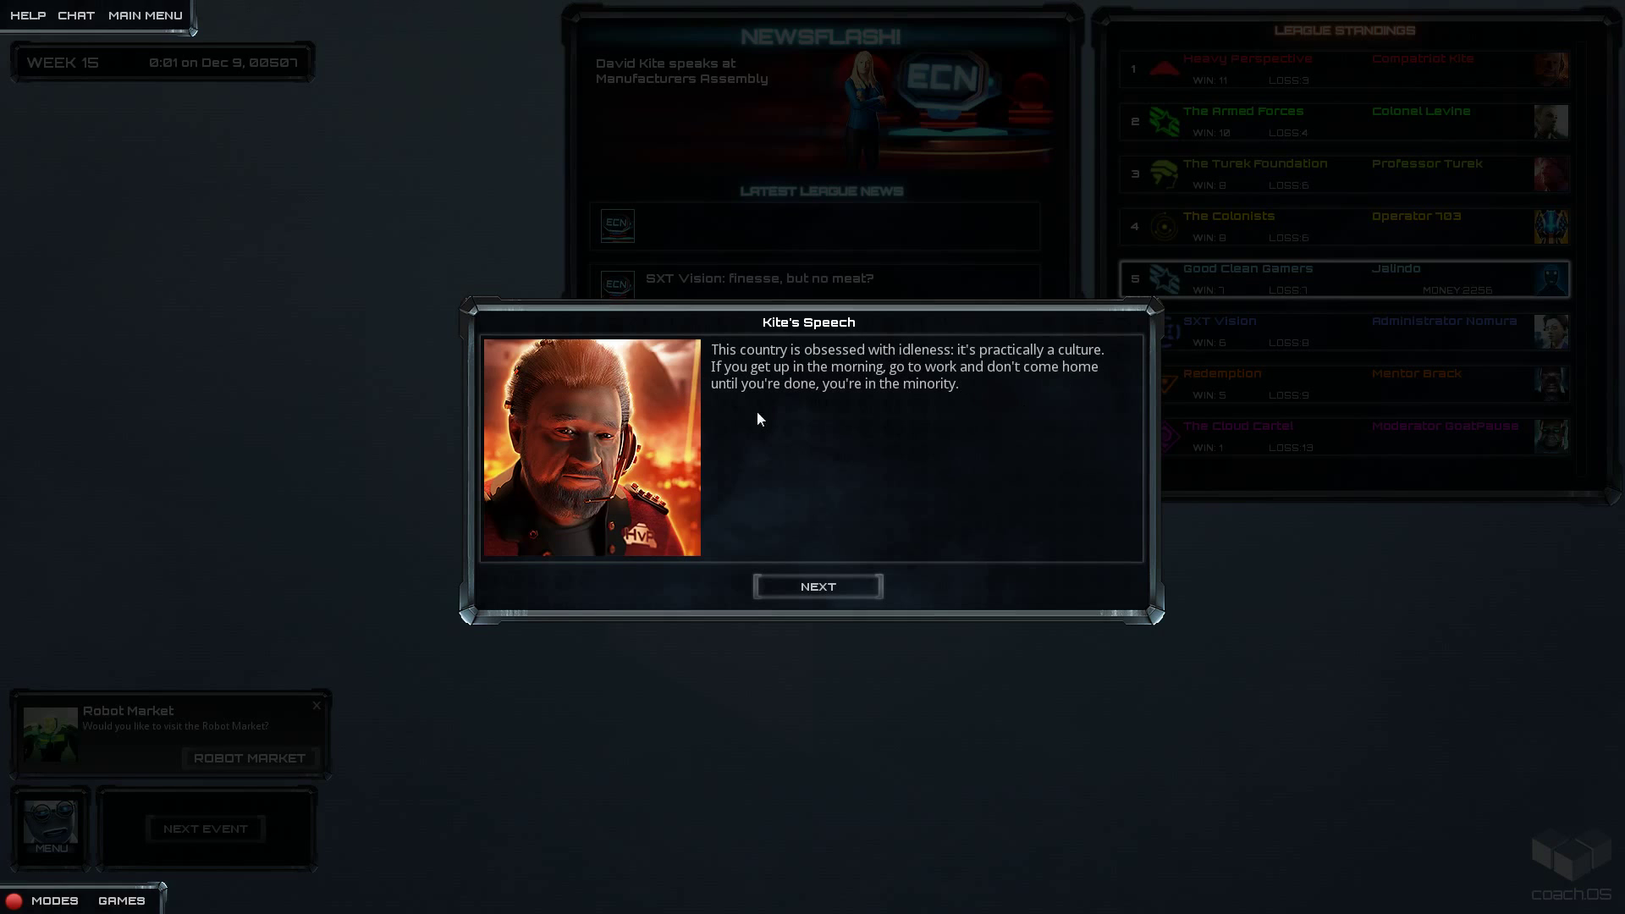
click(815, 588)
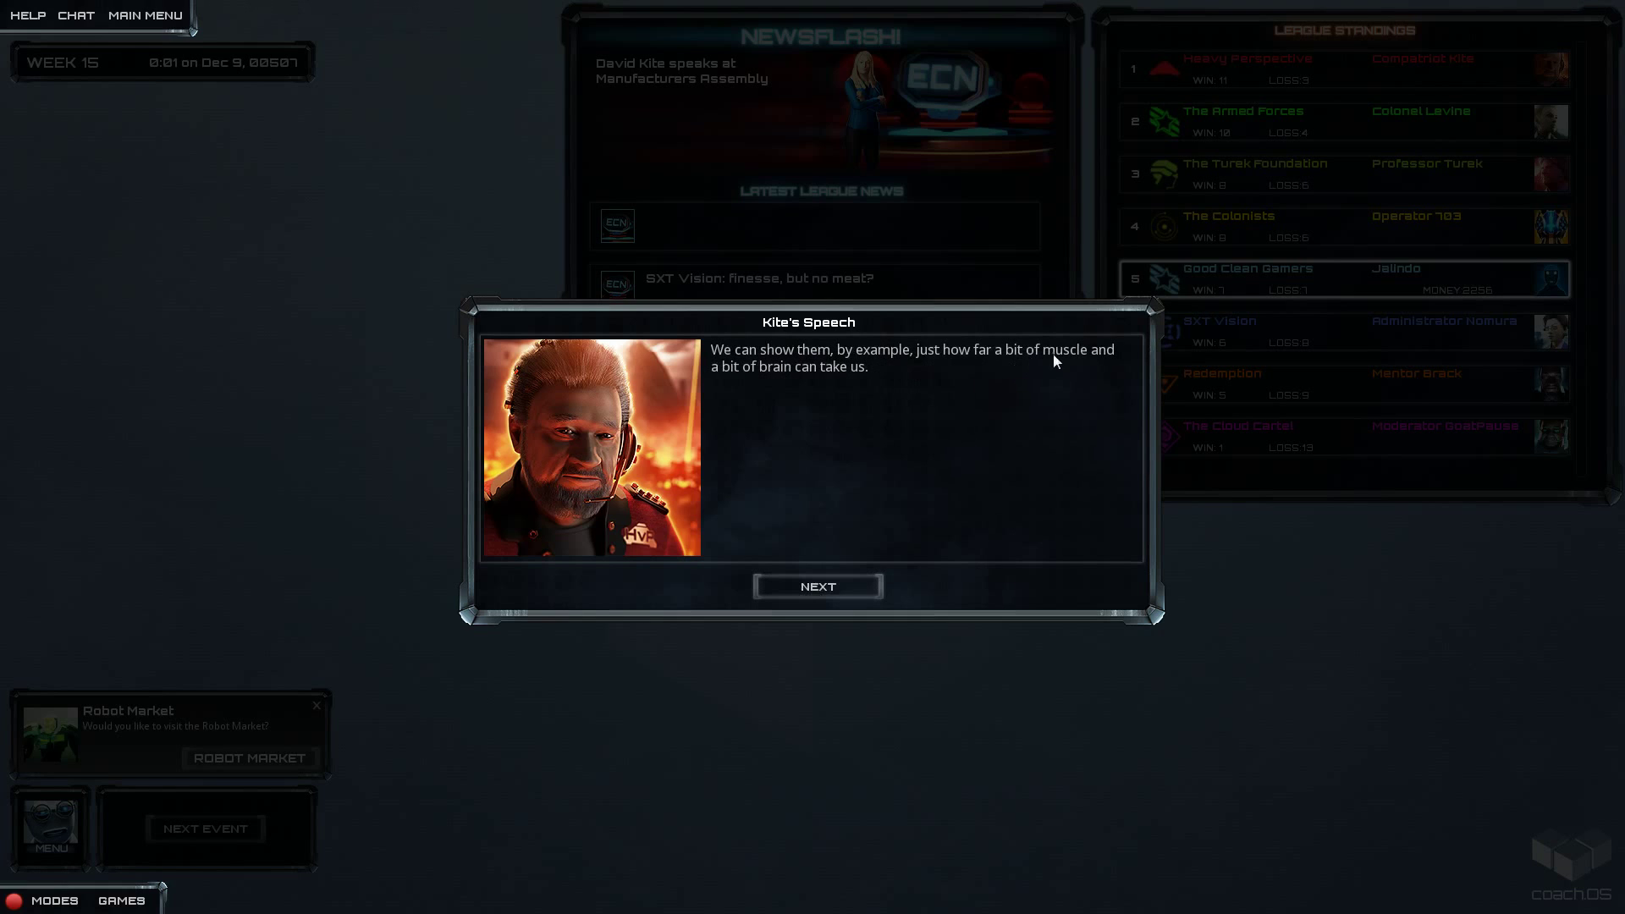
click(806, 589)
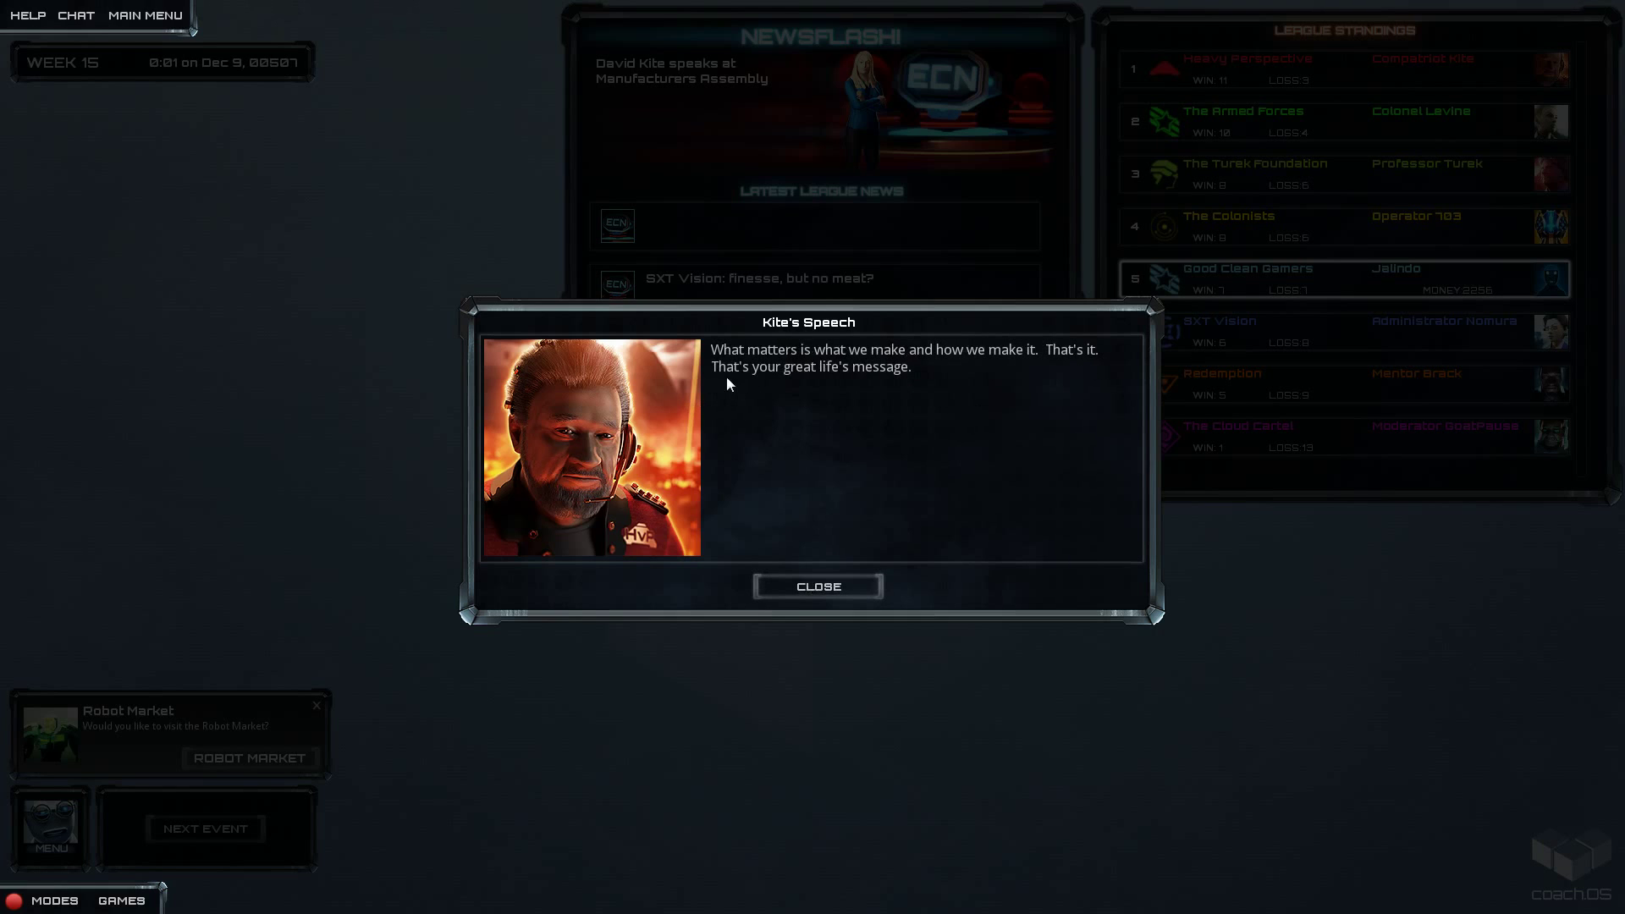
click(826, 587)
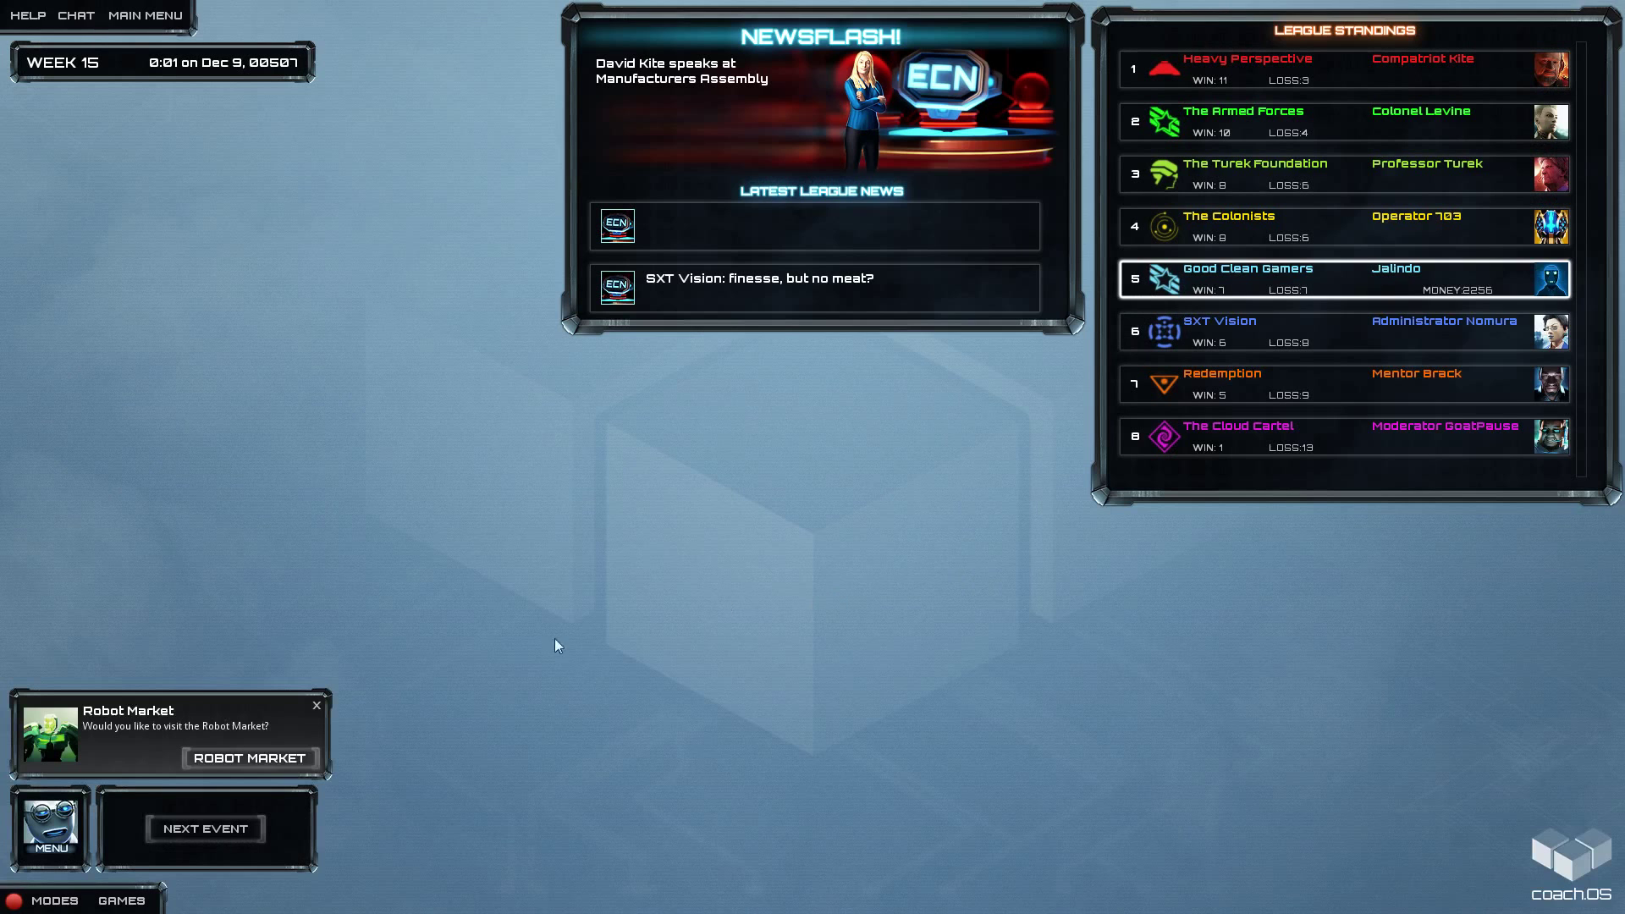
- Browse the robot market forward and back to the limited edition test robot, then leave without buying
click(250, 758)
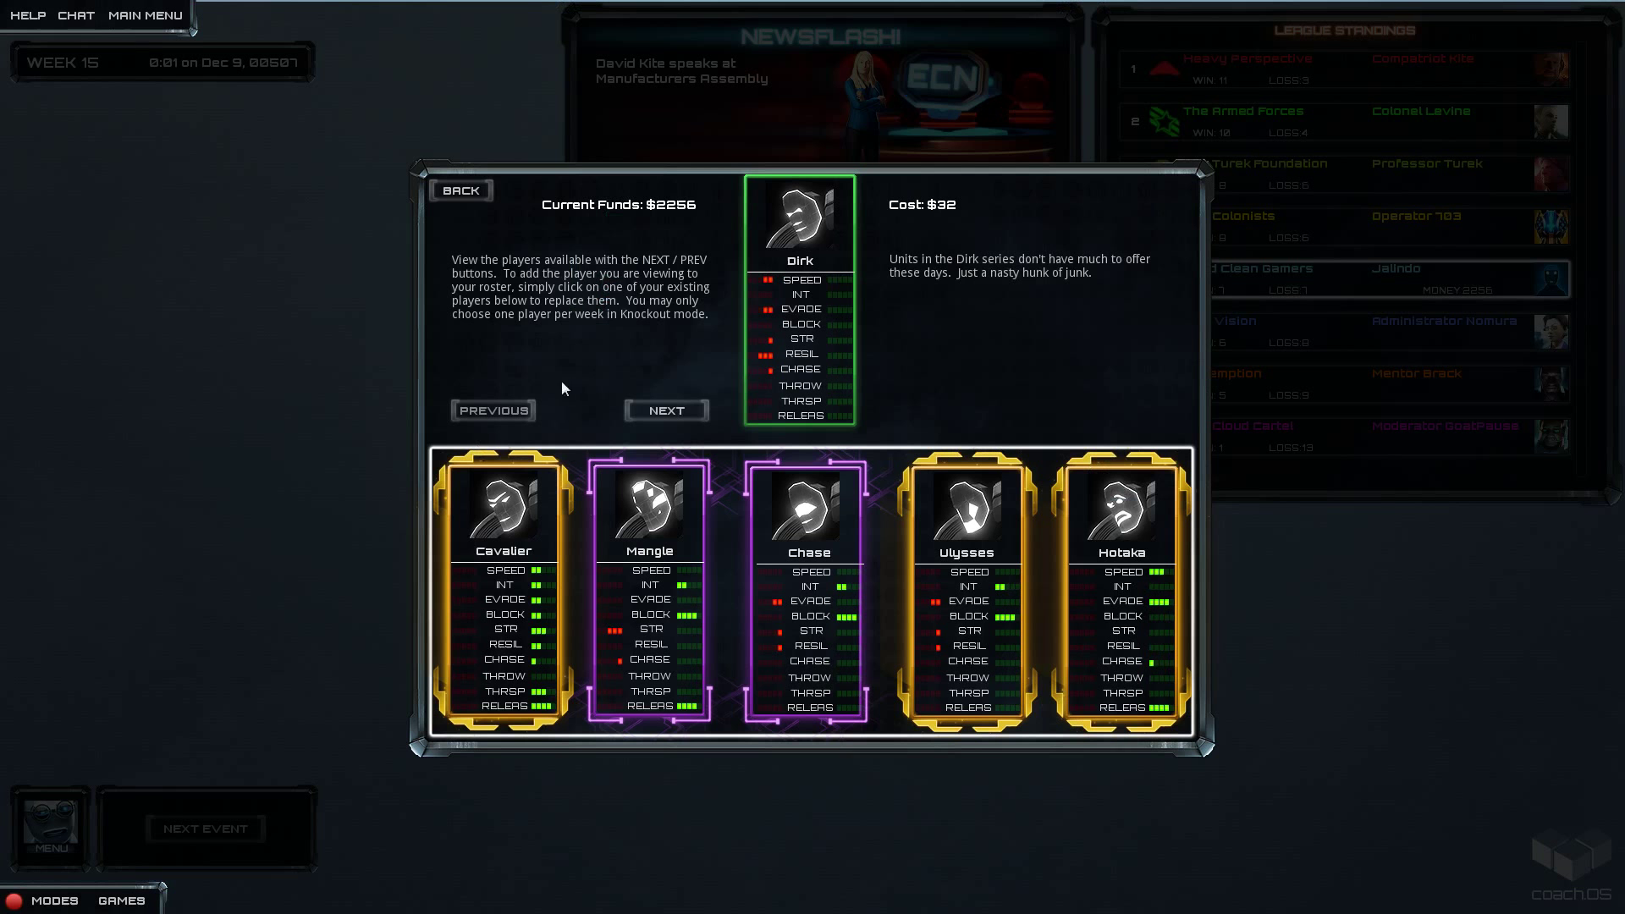
click(660, 410)
click(638, 411)
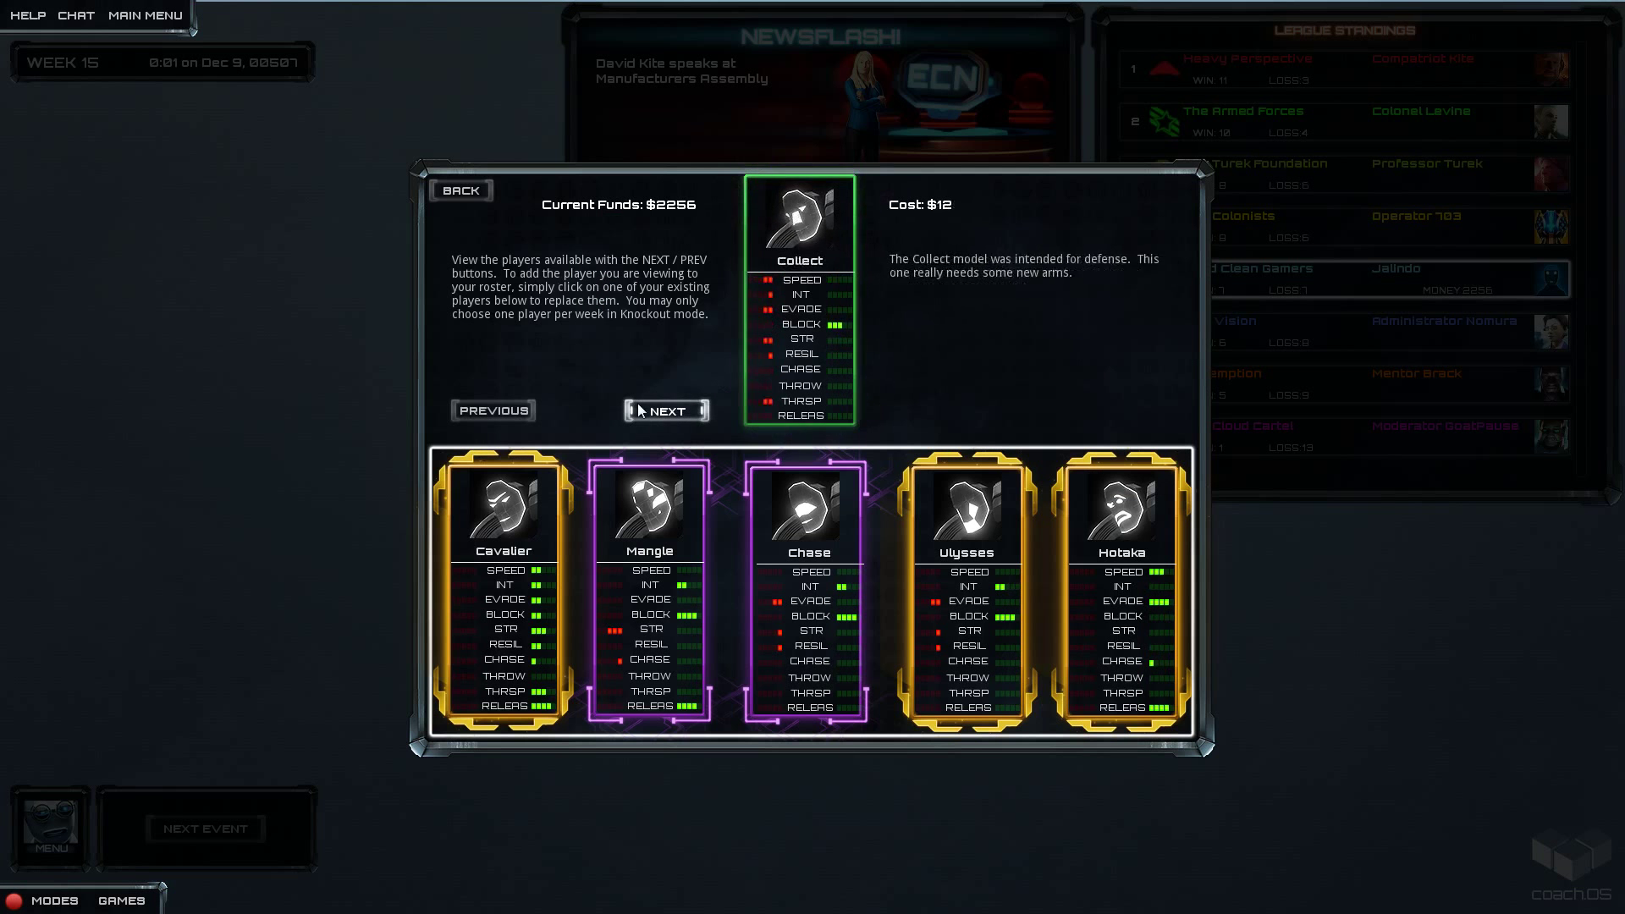
click(642, 411)
click(641, 410)
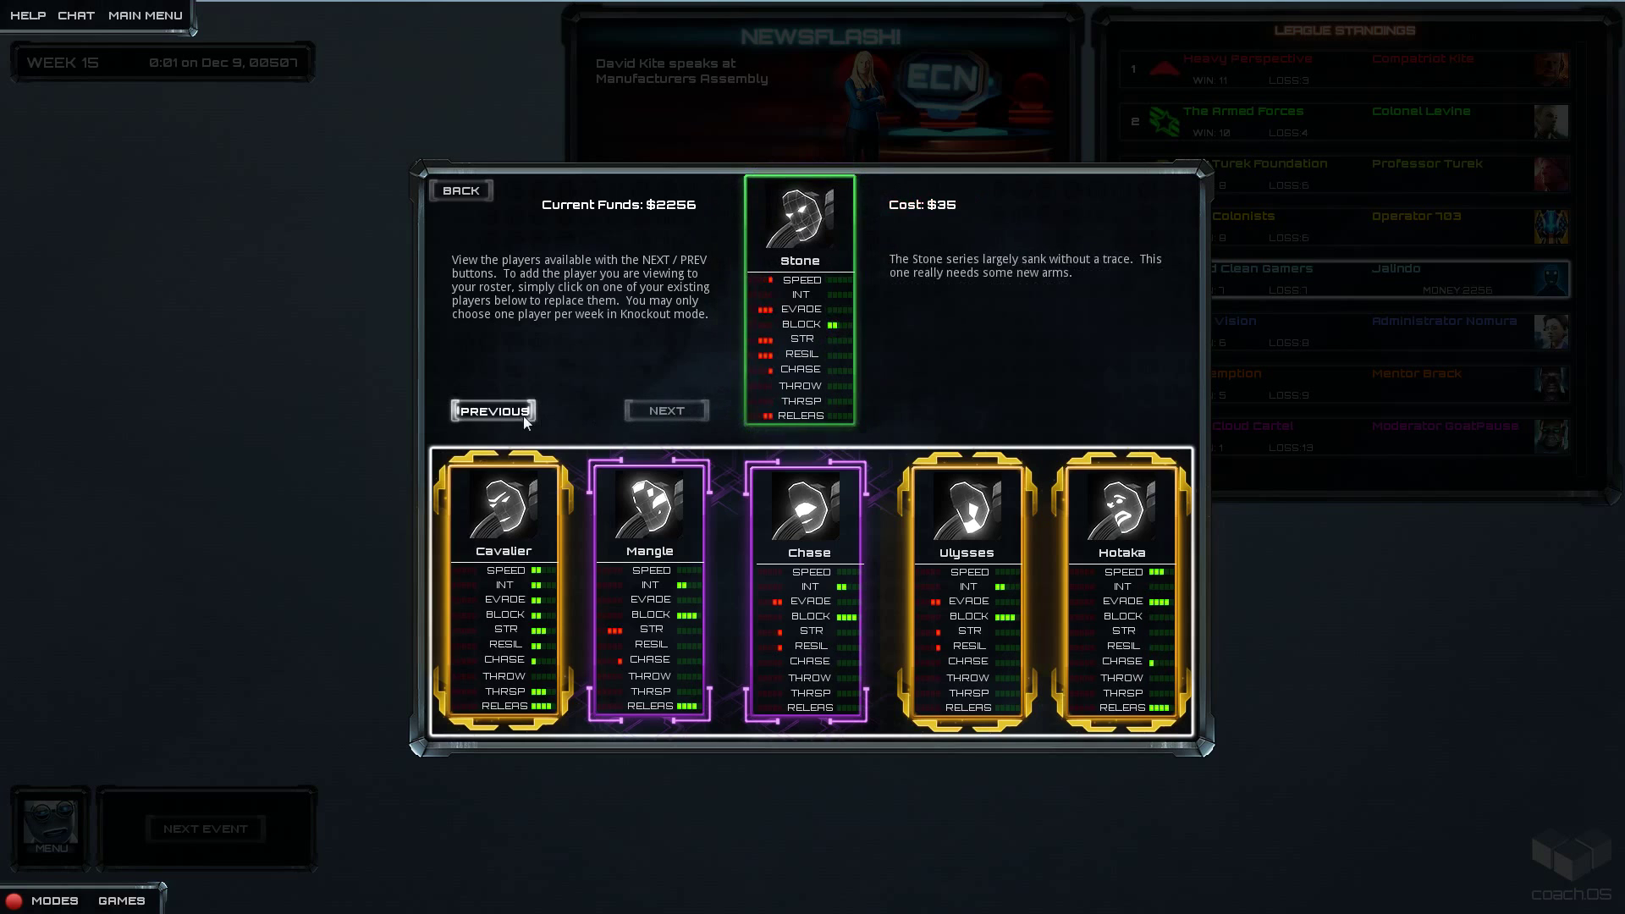
click(494, 410)
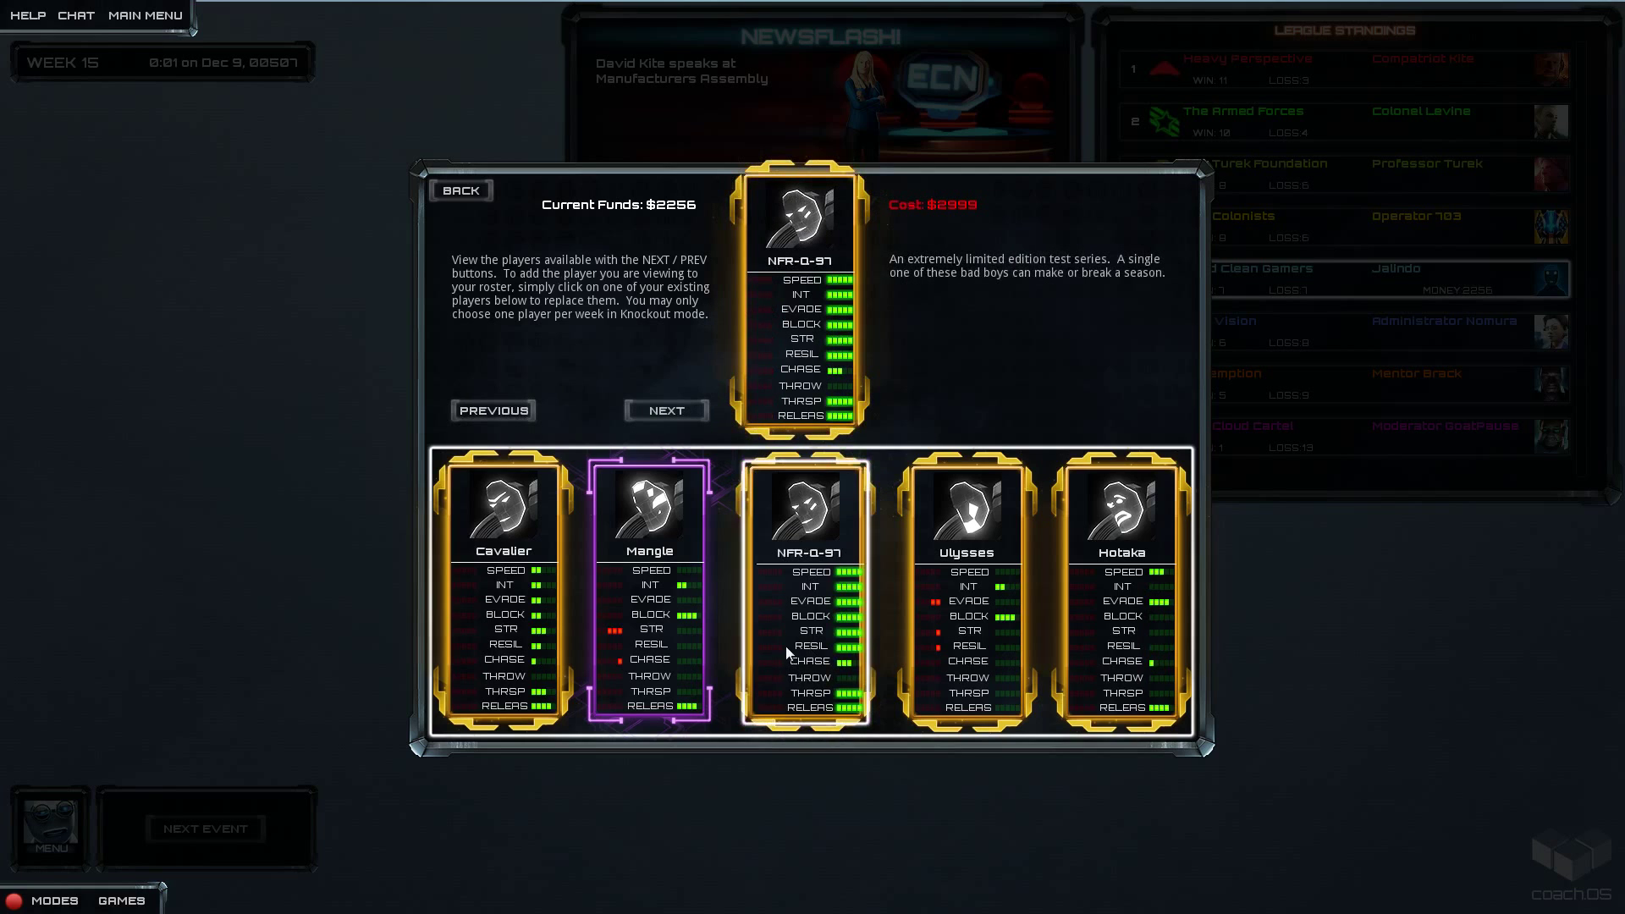
click(460, 191)
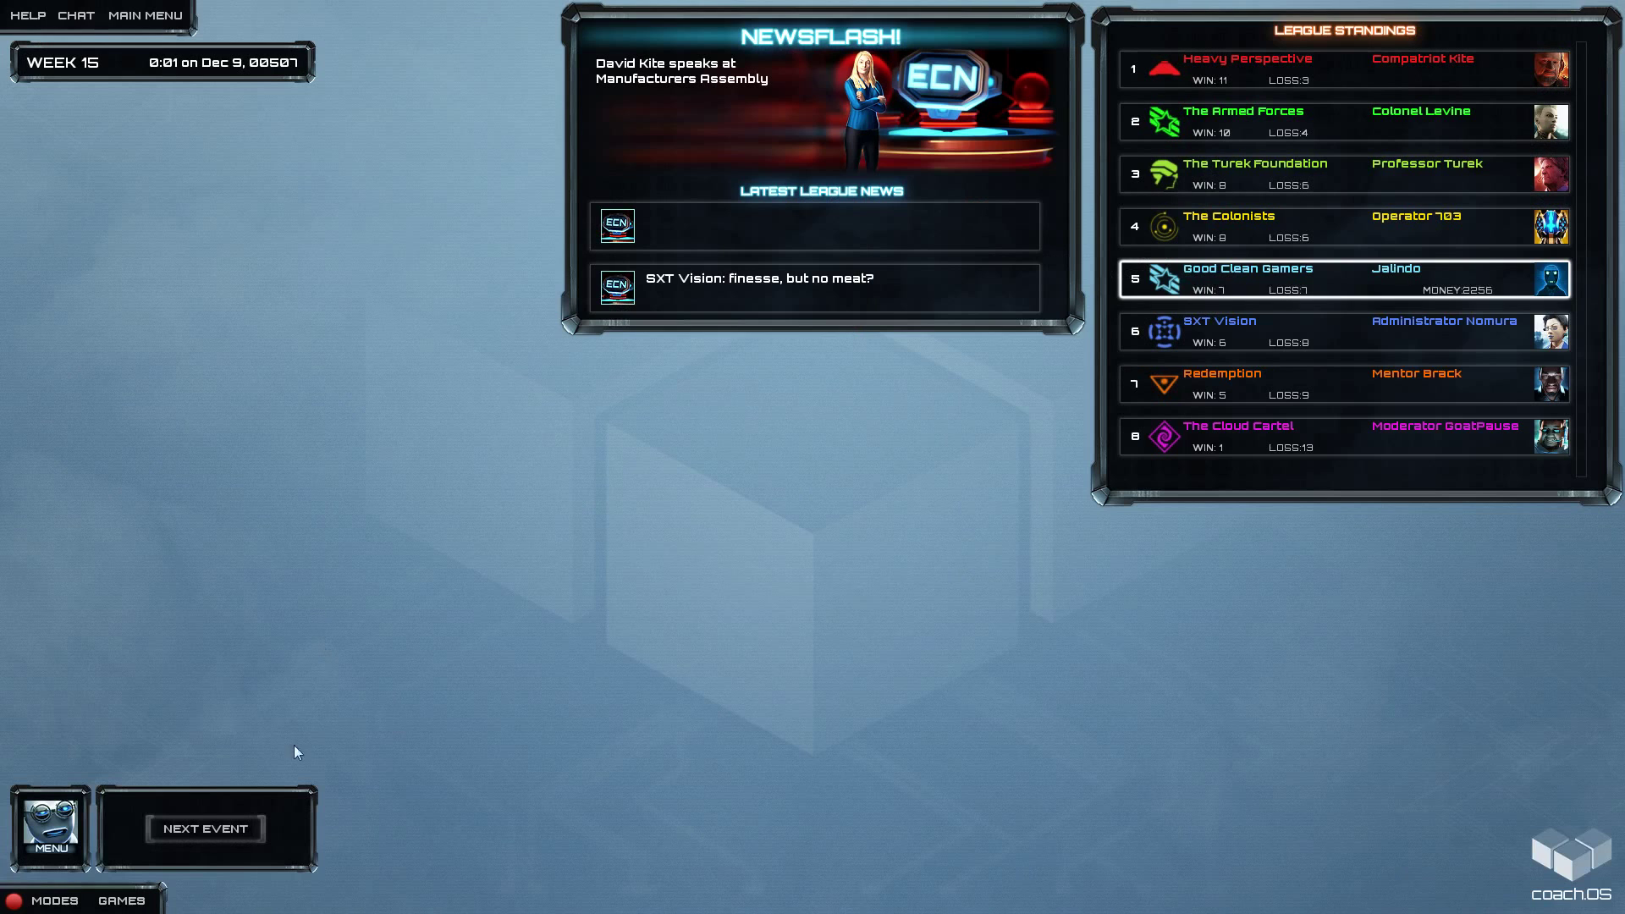
- Advance to the next league event, where Good Clean Gamers are eliminated
click(211, 824)
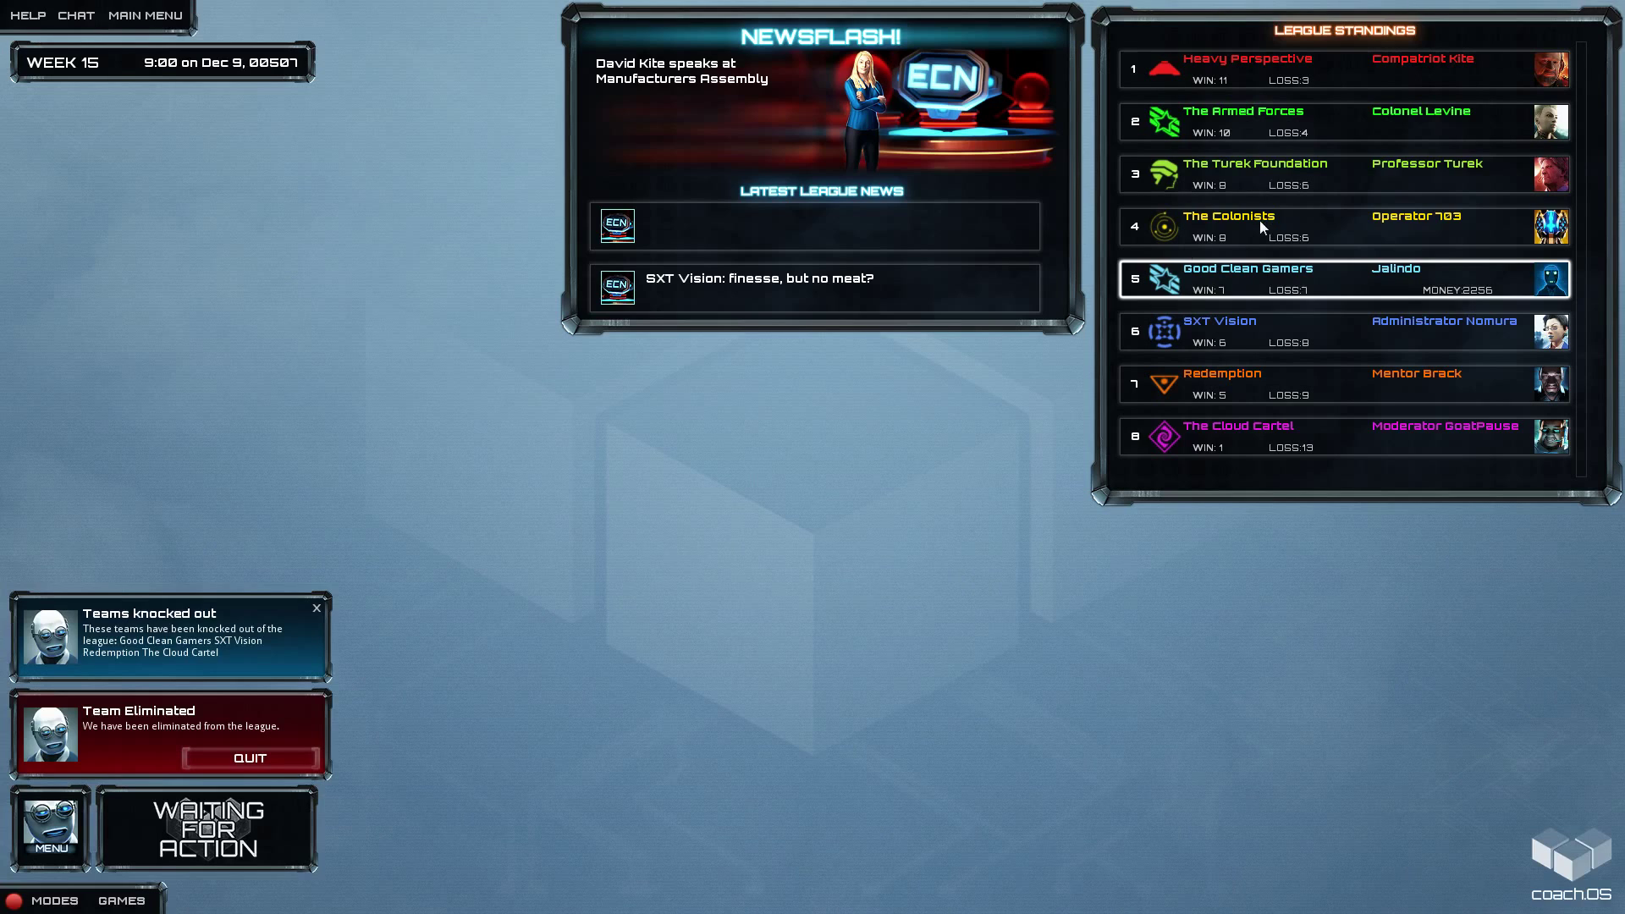
click(227, 754)
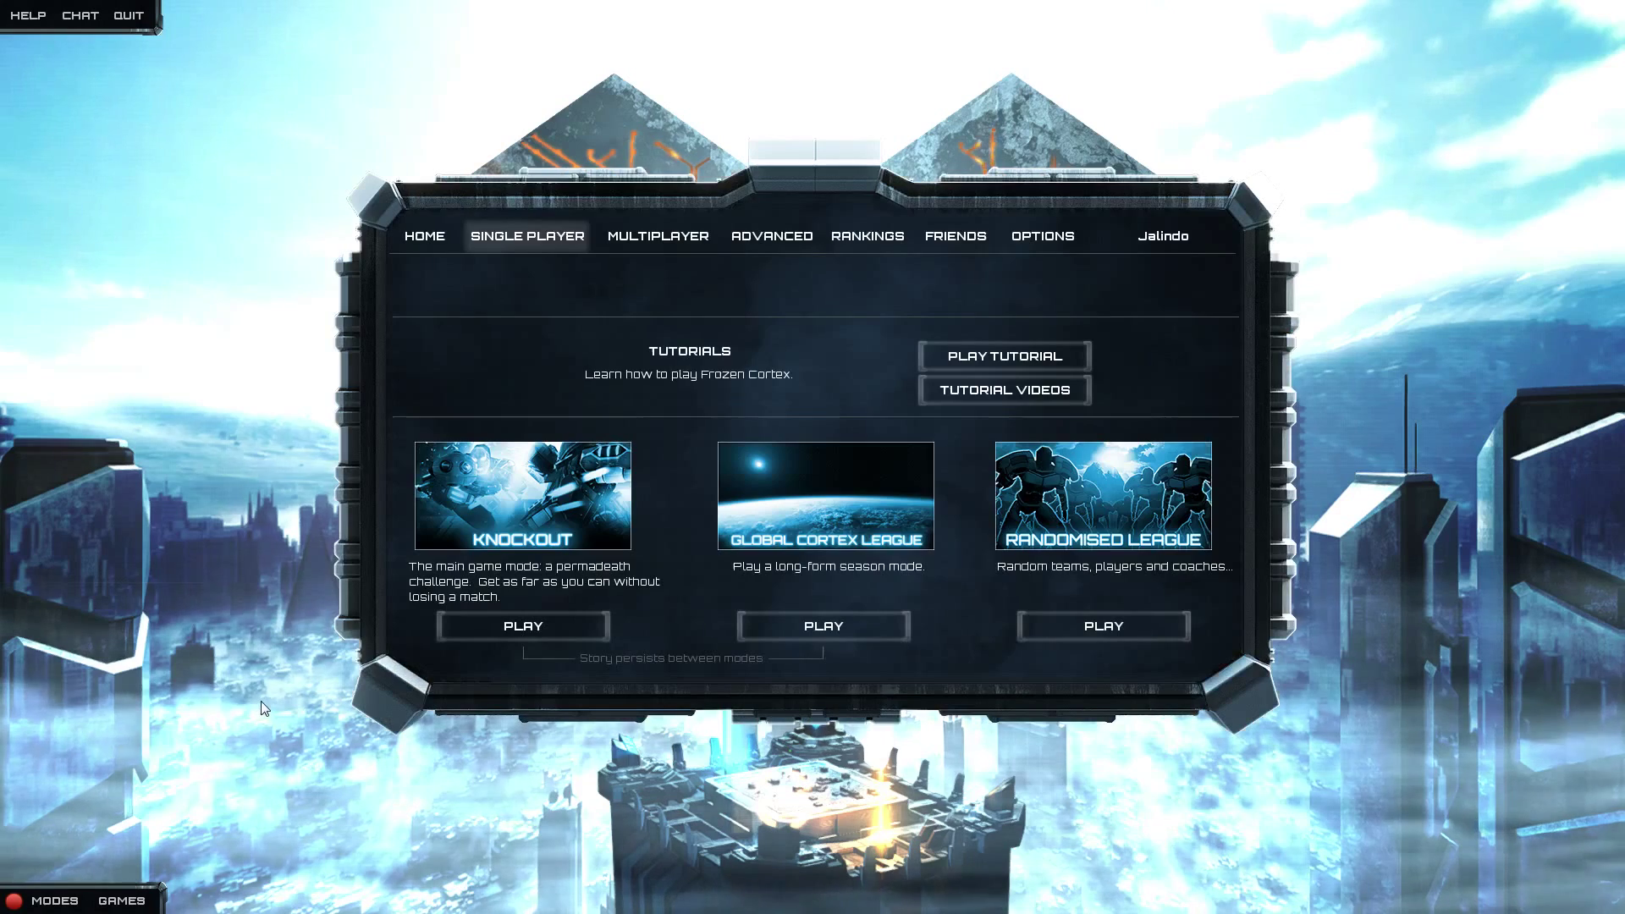